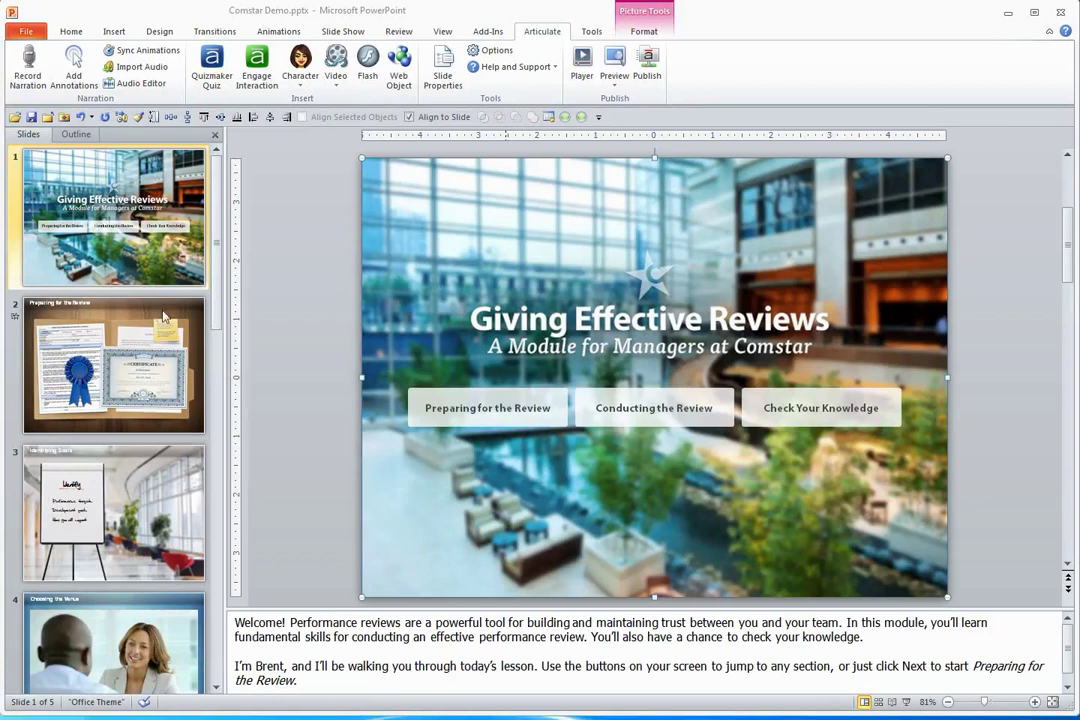
# Open the Import Audio dialog from the Articulate ribbon's Narration group.
pyautogui.click(145, 70)
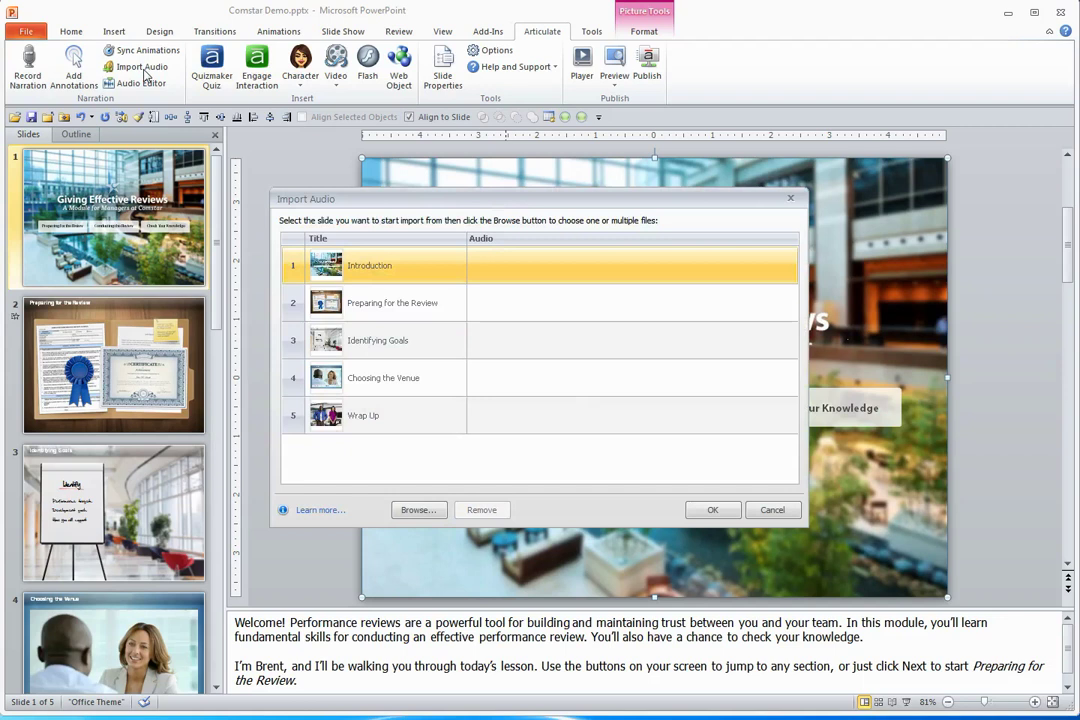
# Import Course_Narration.wav onto slide 1, Introduction, and confirm the import.
pyautogui.keyDown('shift'); pyautogui.click(602, 416); pyautogui.keyUp('shift')
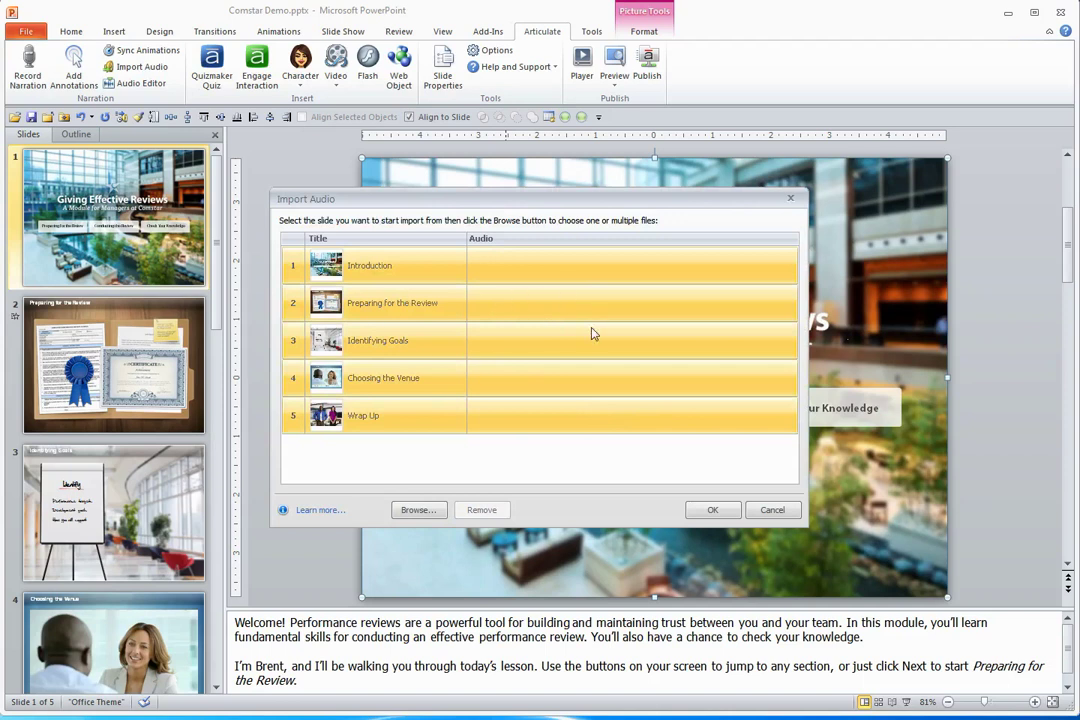
pyautogui.click(550, 268)
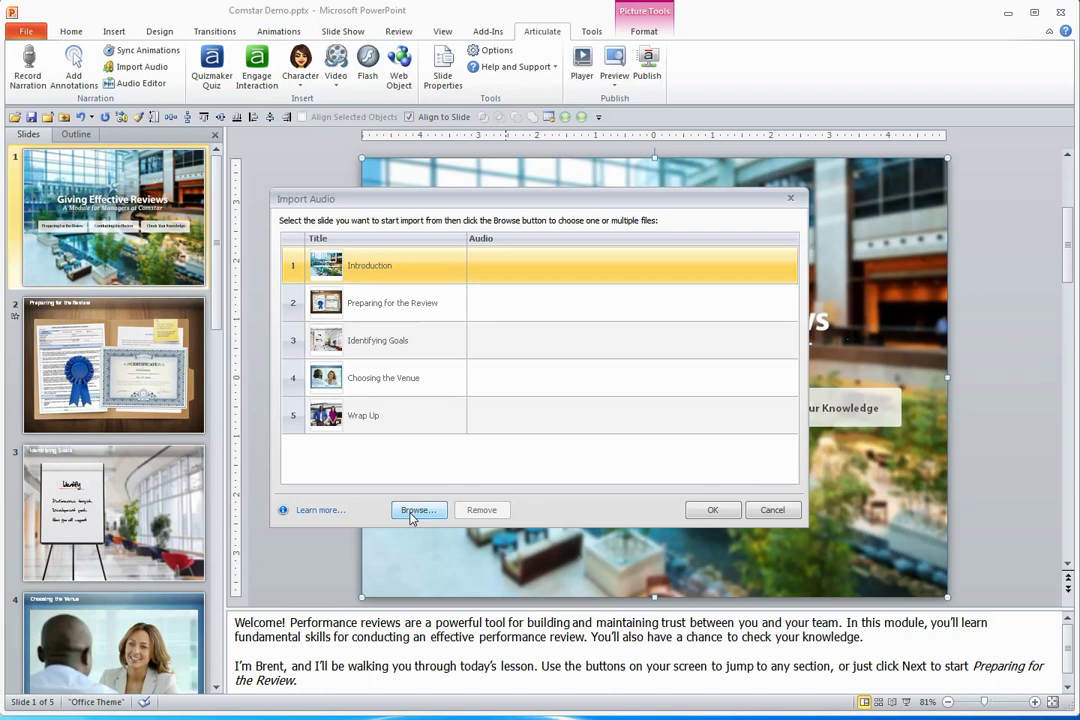
pyautogui.click(415, 512)
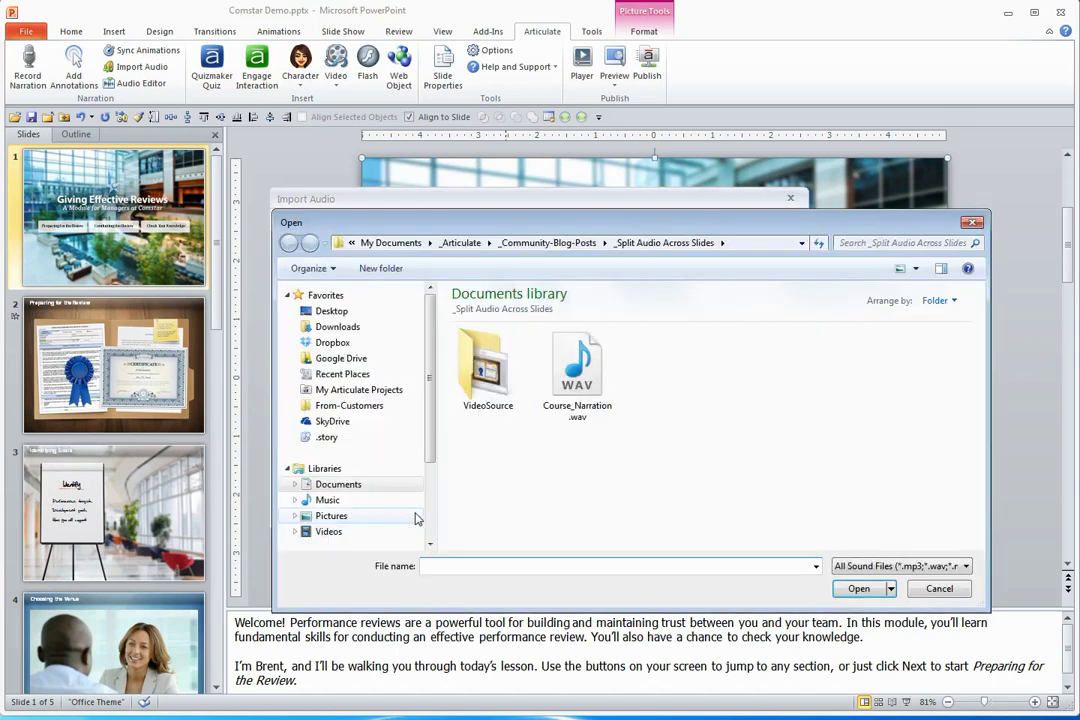
pyautogui.click(578, 388)
pyautogui.click(858, 588)
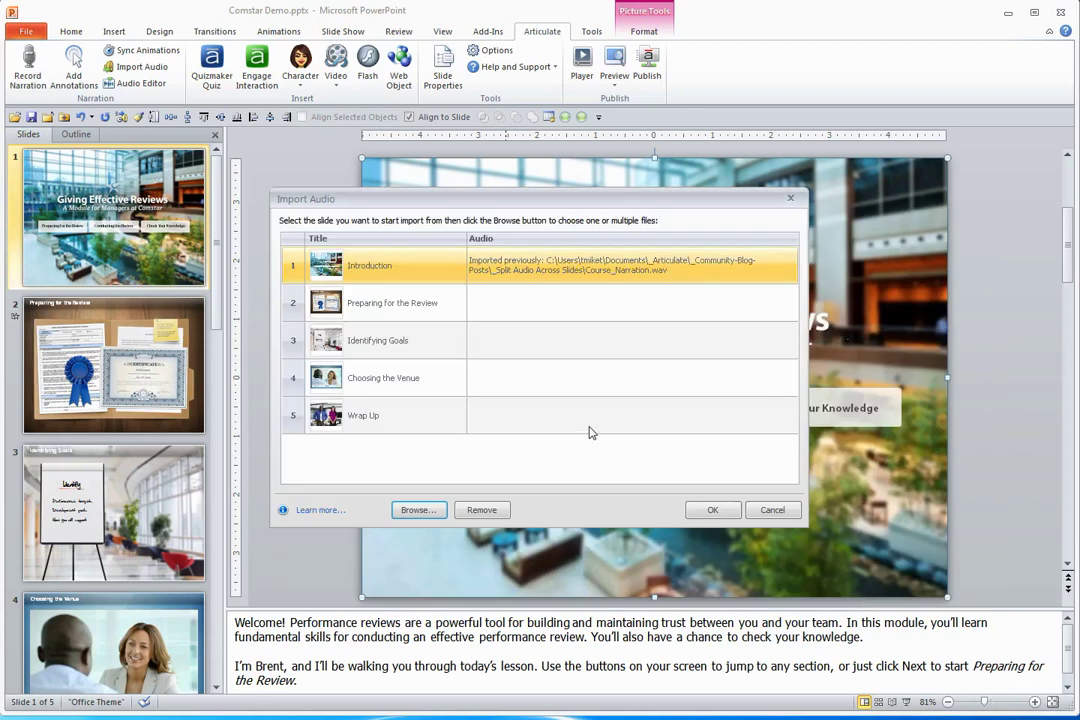
pyautogui.click(708, 512)
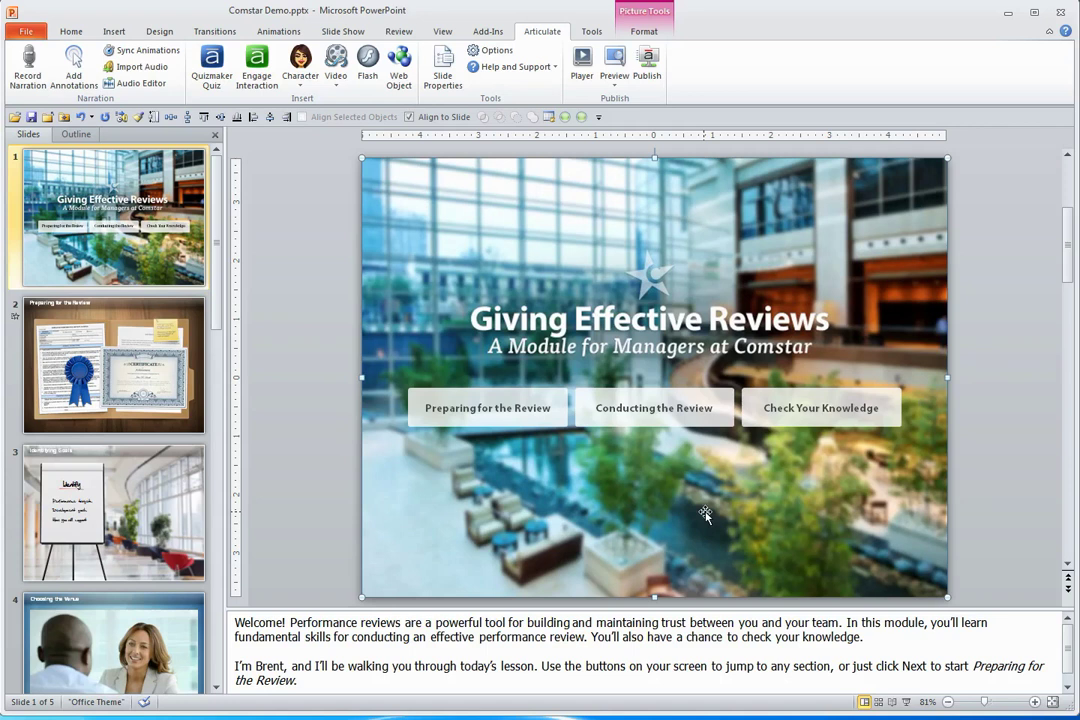
# Open the narration in Audio Editor and inspect the slide markers bunched near its end.
pyautogui.click(140, 85)
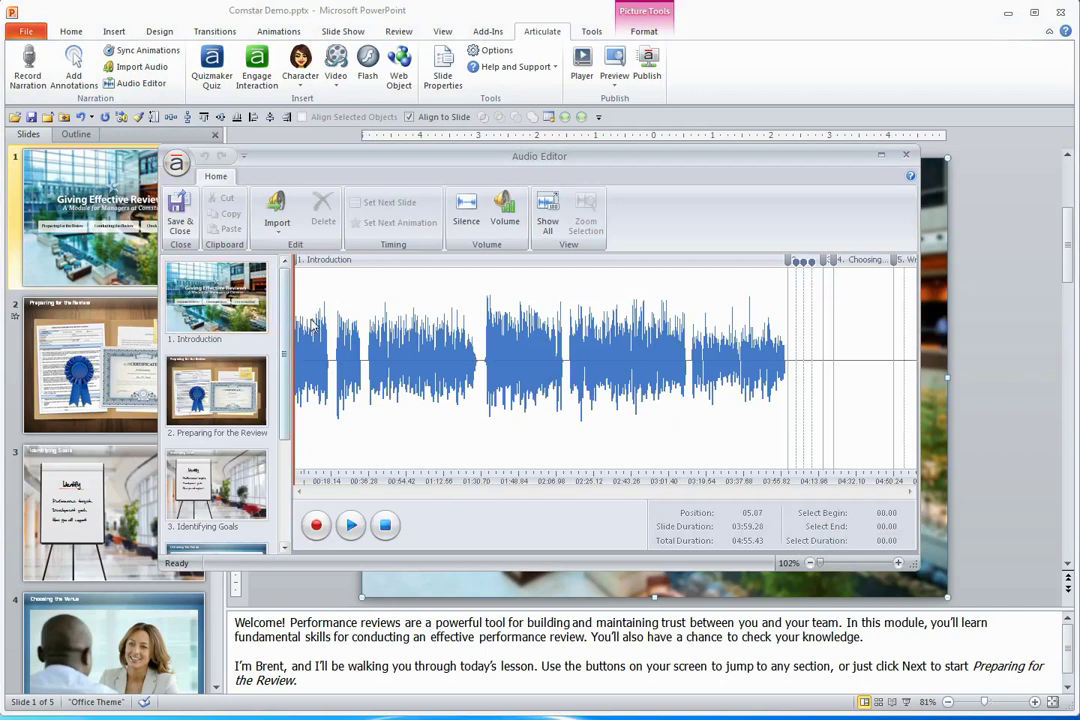
pyautogui.click(782, 346)
pyautogui.click(823, 340)
pyautogui.click(836, 342)
pyautogui.click(835, 266)
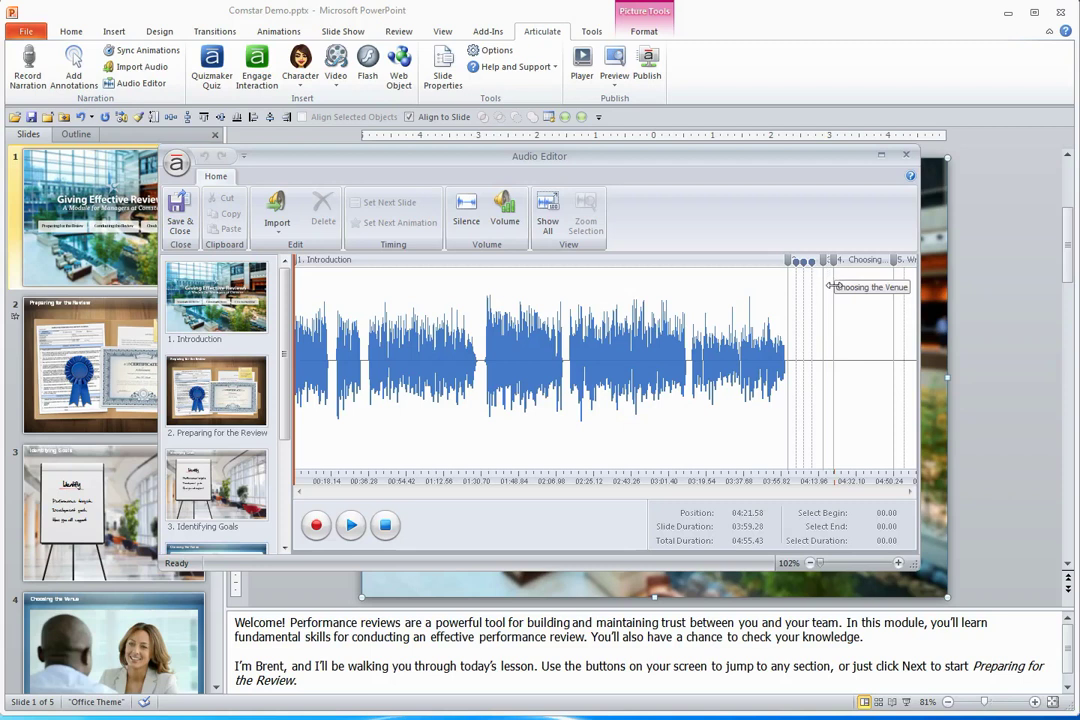
pyautogui.click(833, 316)
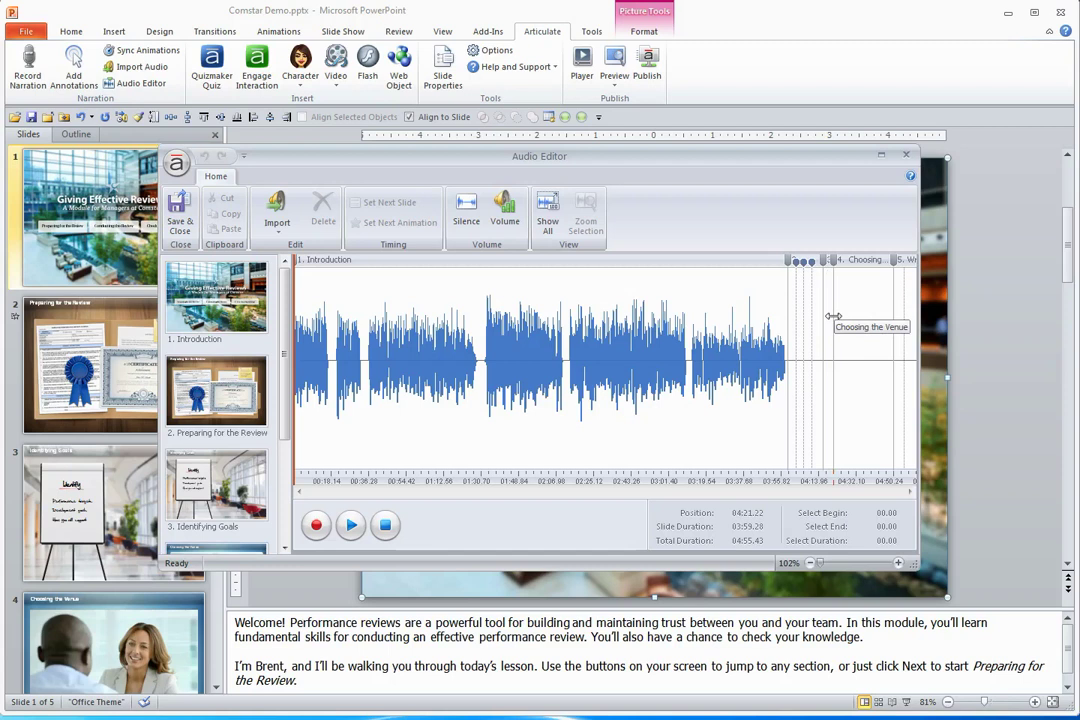
# Start Preparing for the Review at 18.50 seconds and Identifying Goals at 34.83 seconds.
pyautogui.click(327, 300)
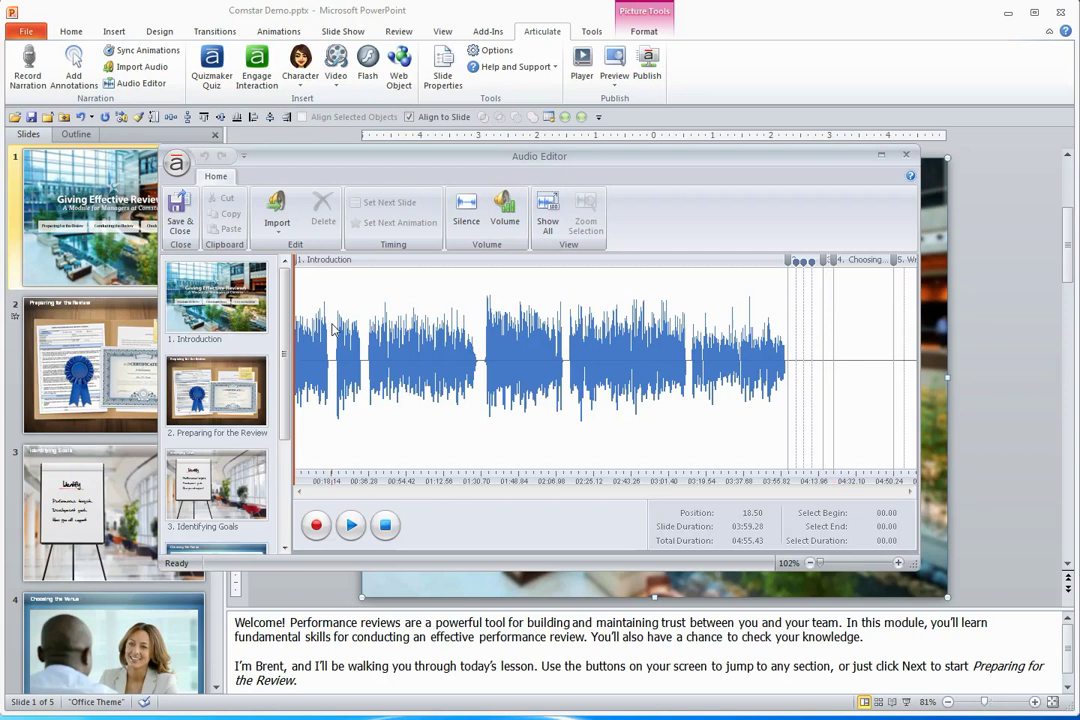
pyautogui.click(332, 327)
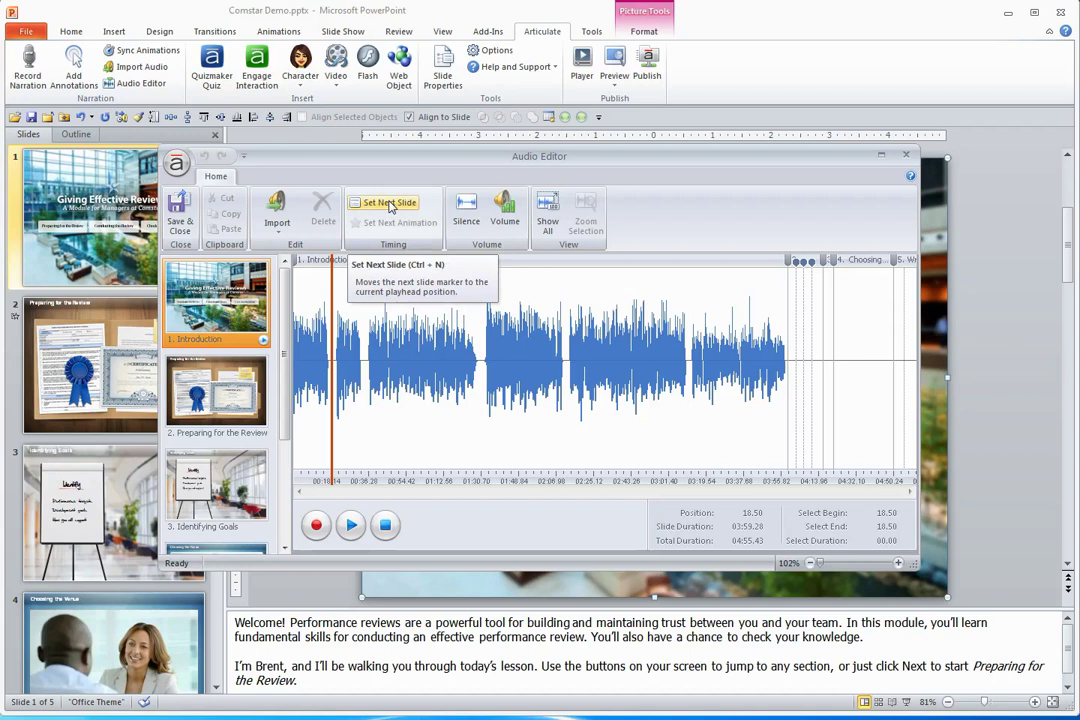
pyautogui.click(390, 205)
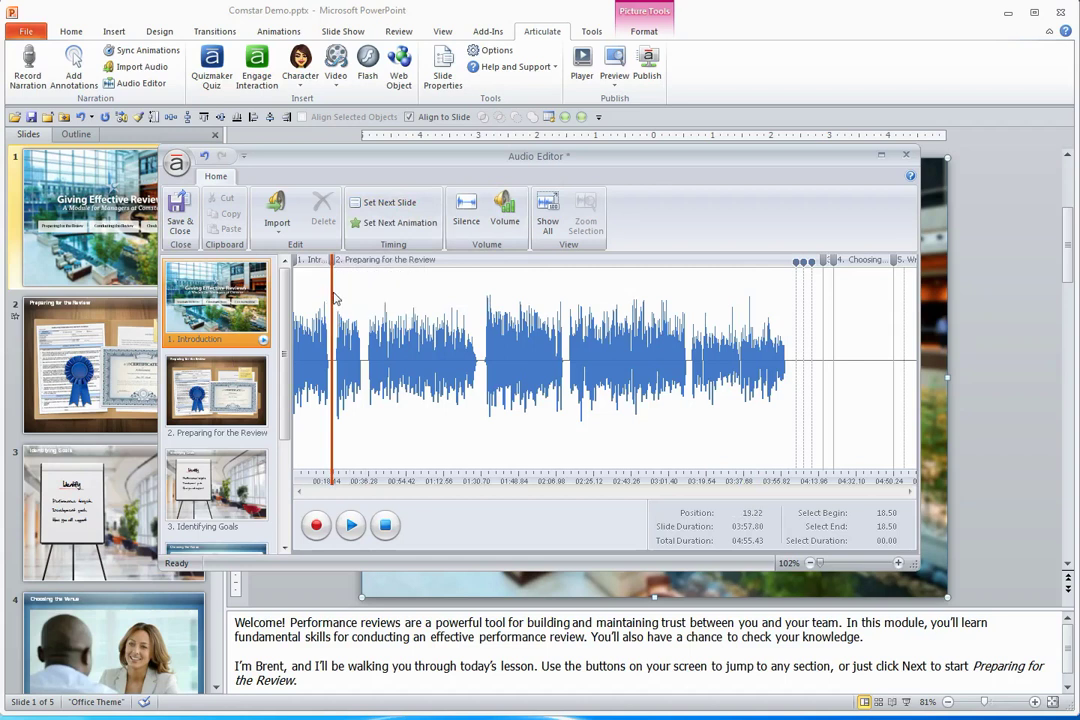
pyautogui.click(366, 299)
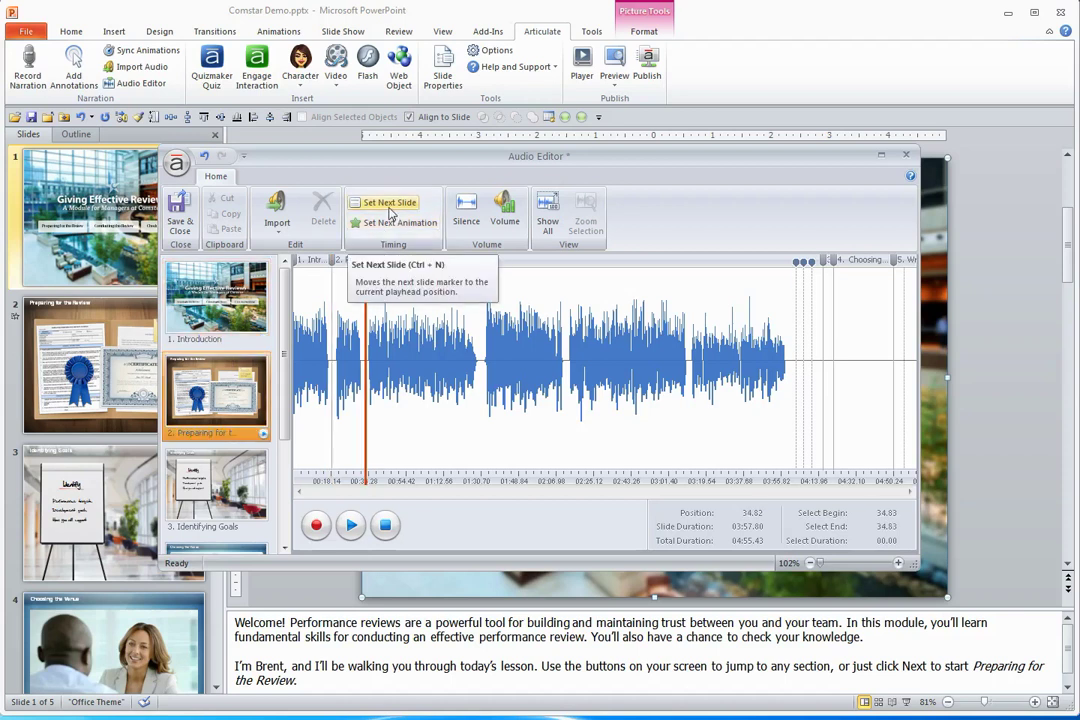
pyautogui.click(390, 205)
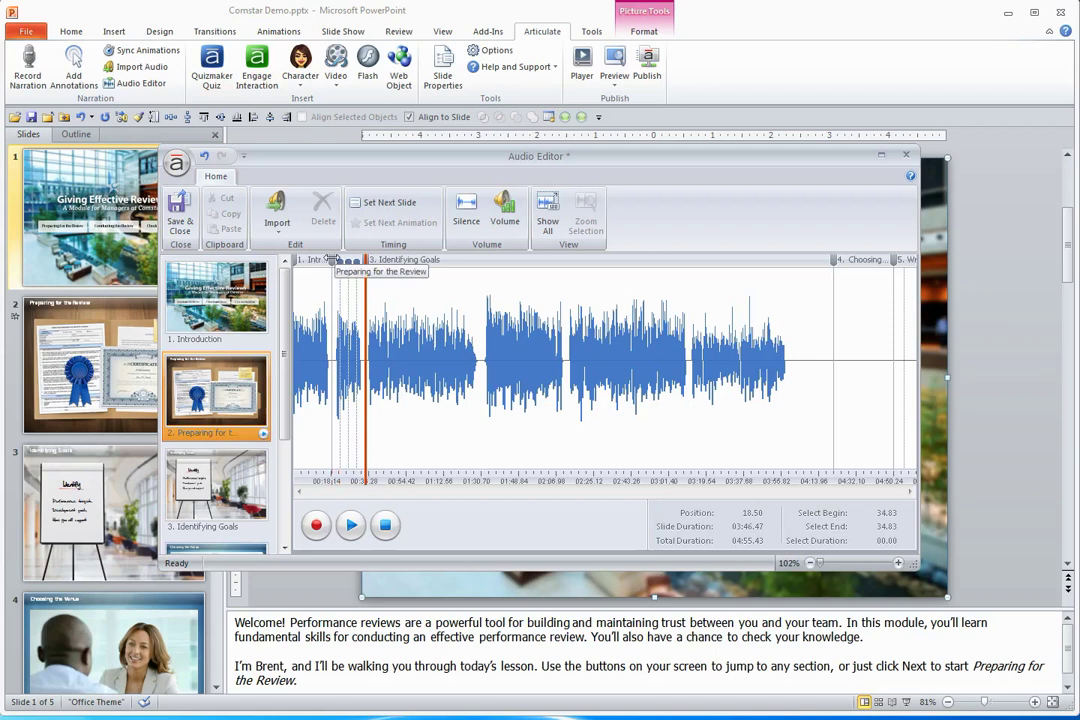
# Play the narration from about 1:17 and start Choosing the Venue at the topic change near 1:30.
pyautogui.click(454, 346)
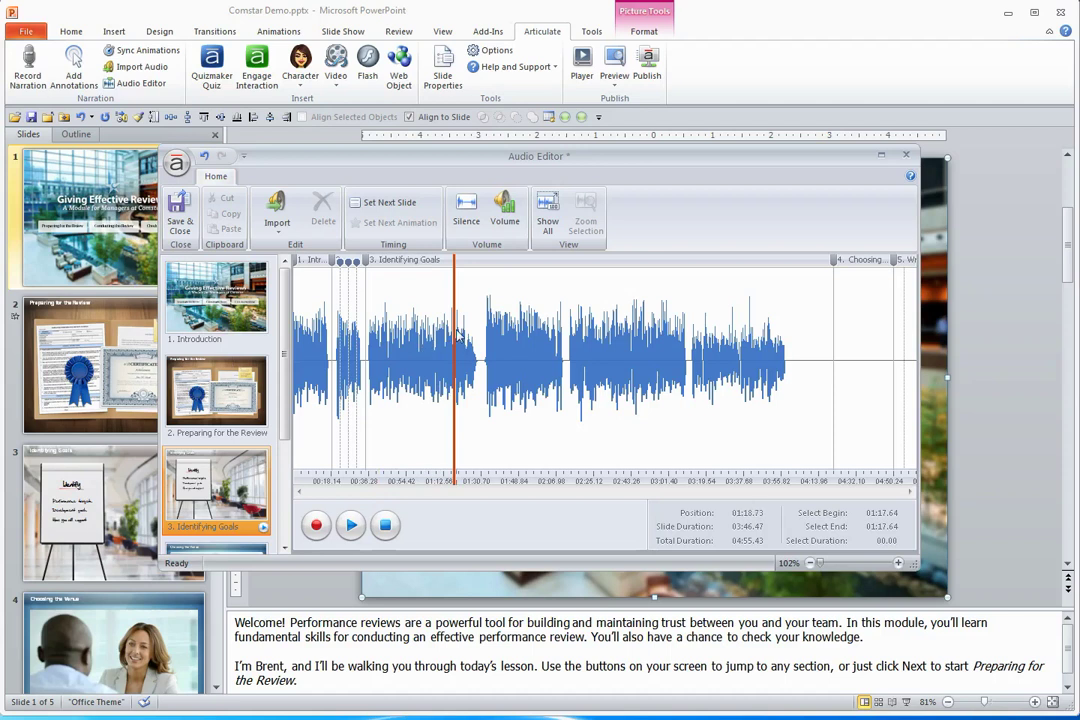
pyautogui.click(351, 527)
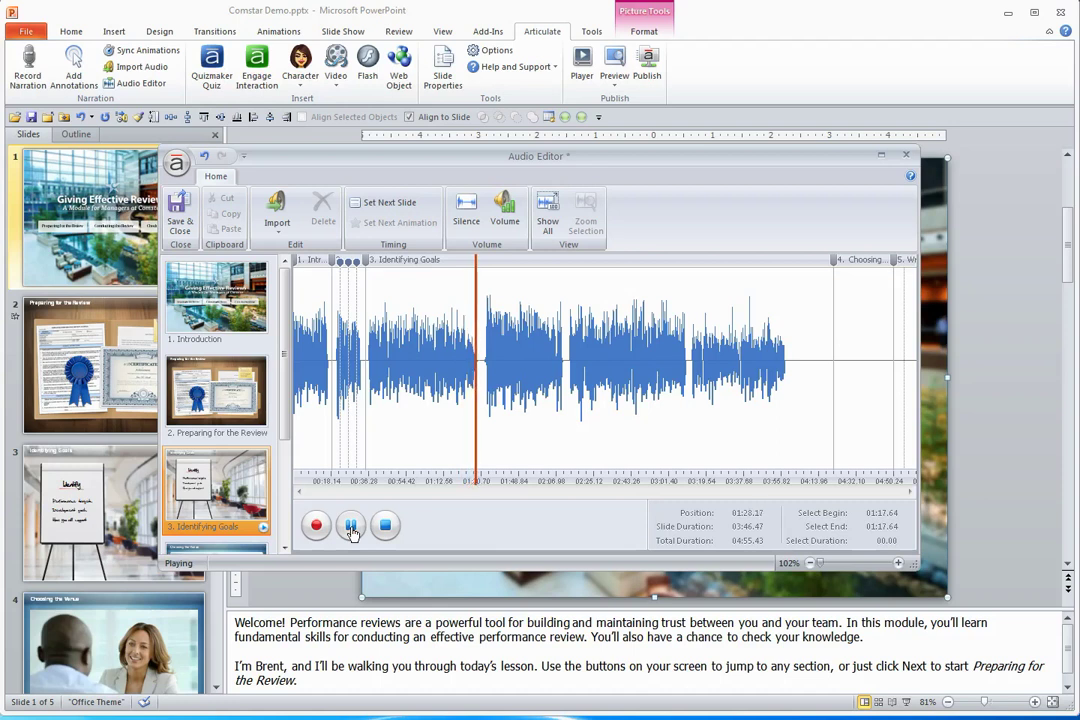
pyautogui.click(351, 527)
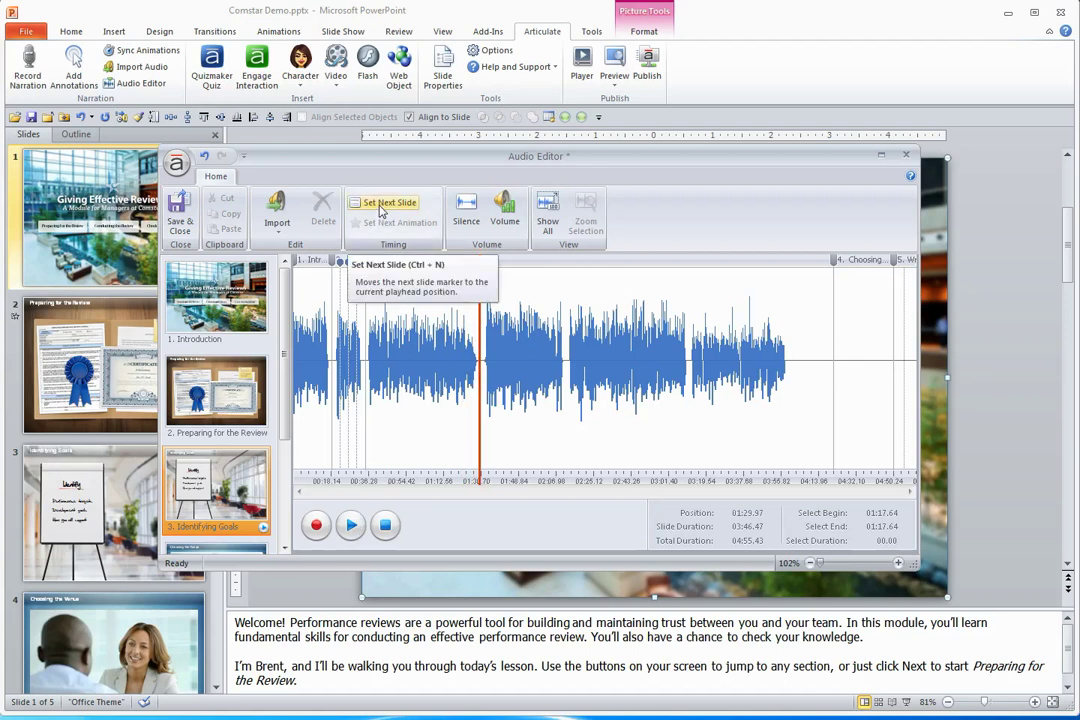
pyautogui.click(380, 206)
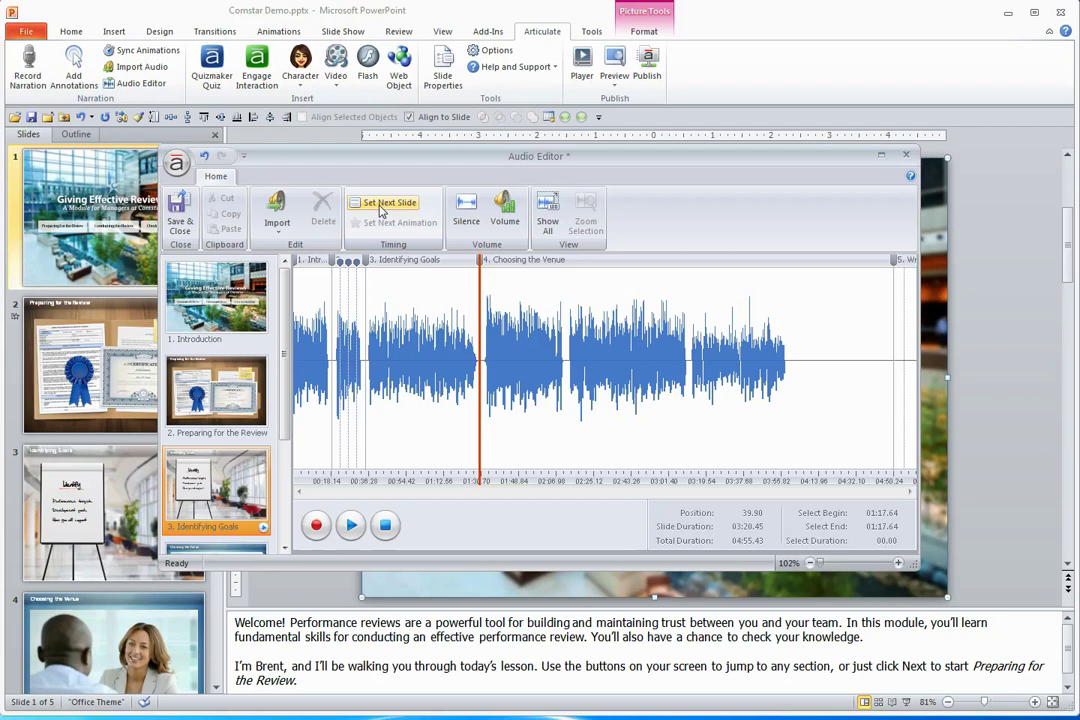
# Start Wrap Up at 2:11.33, nudge Choosing the Venue slightly earlier, then Save & Close.
pyautogui.click(565, 363)
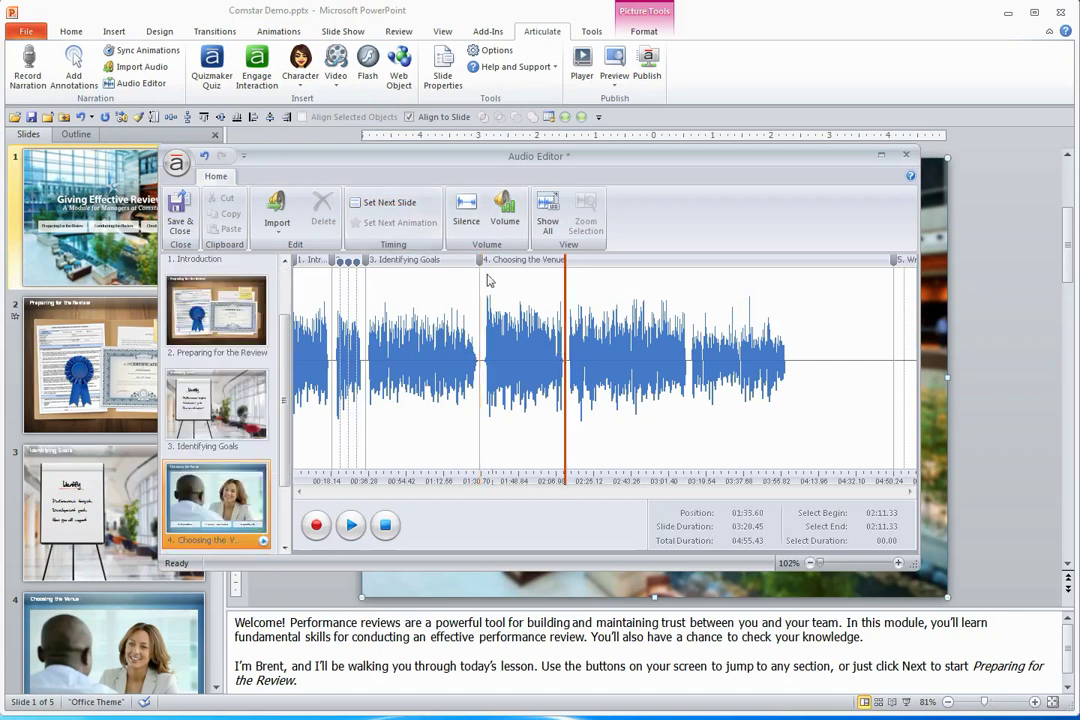
pyautogui.click(381, 205)
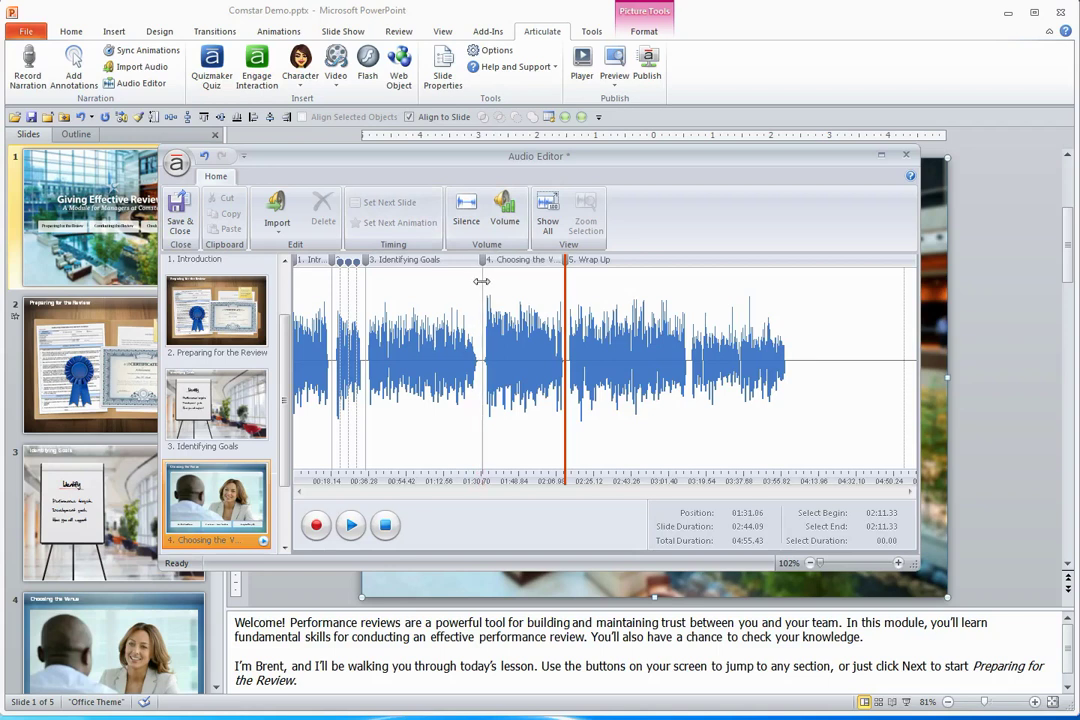
pyautogui.click(481, 281)
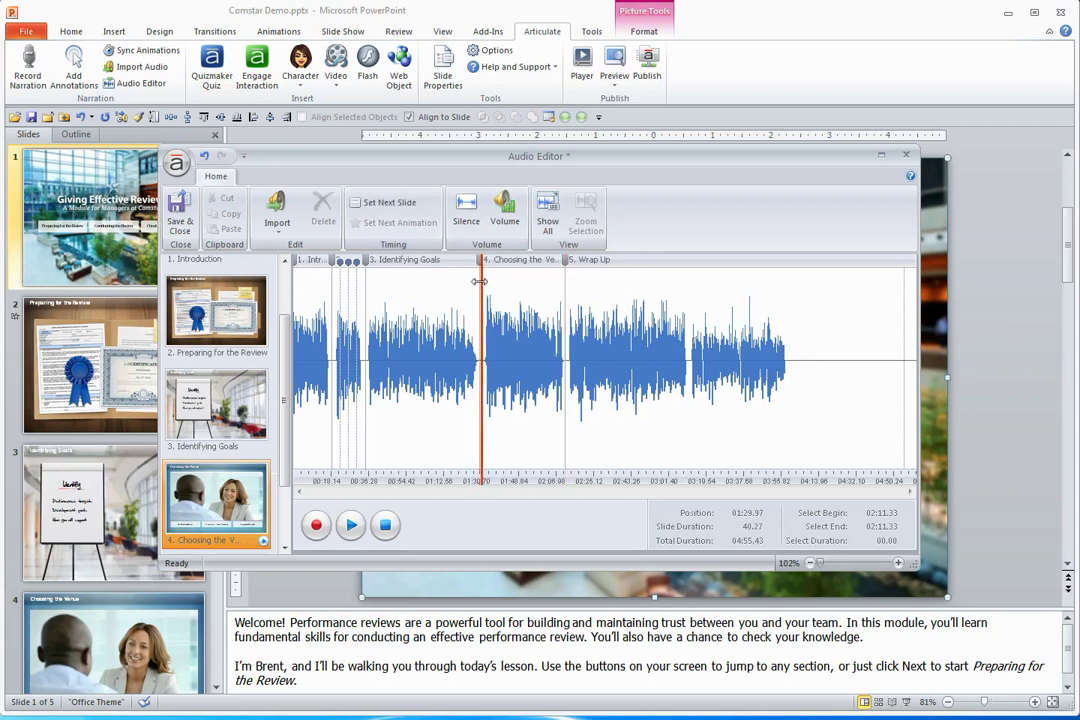
pyautogui.moveTo(481, 281); pyautogui.dragTo(478, 281)
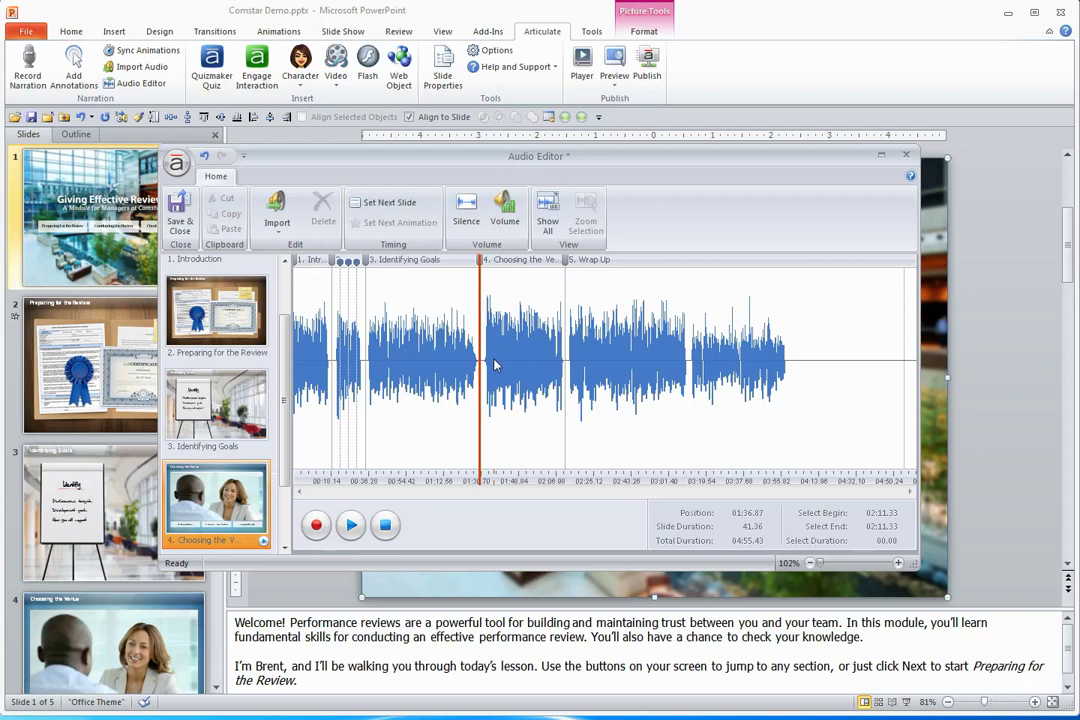
pyautogui.click(177, 214)
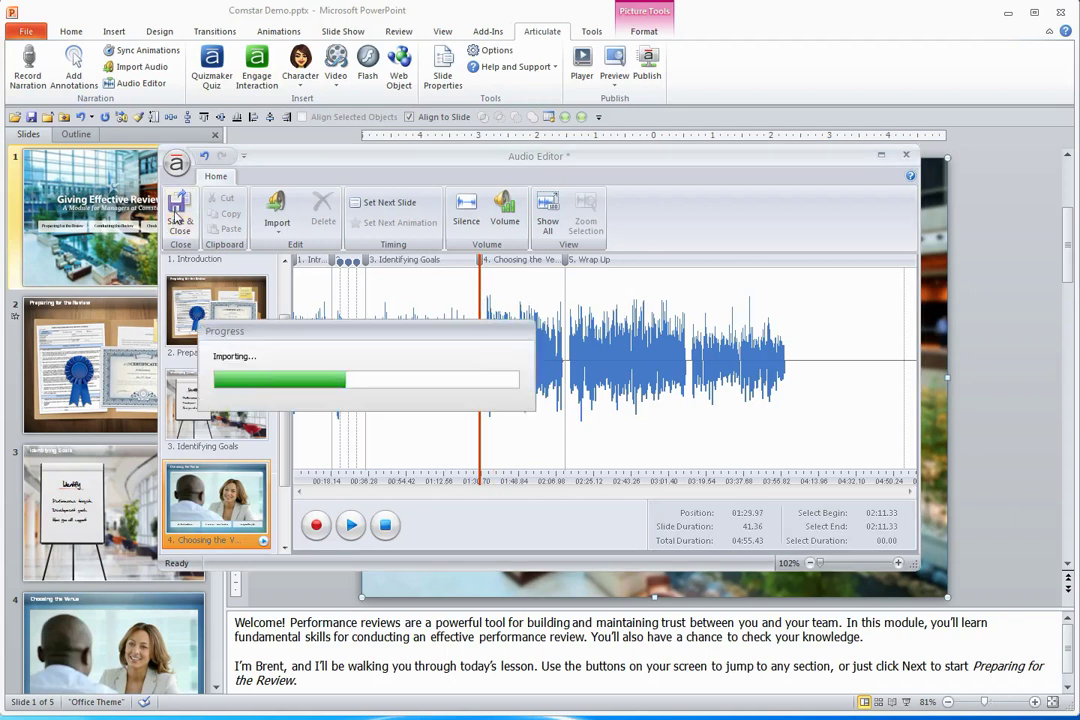